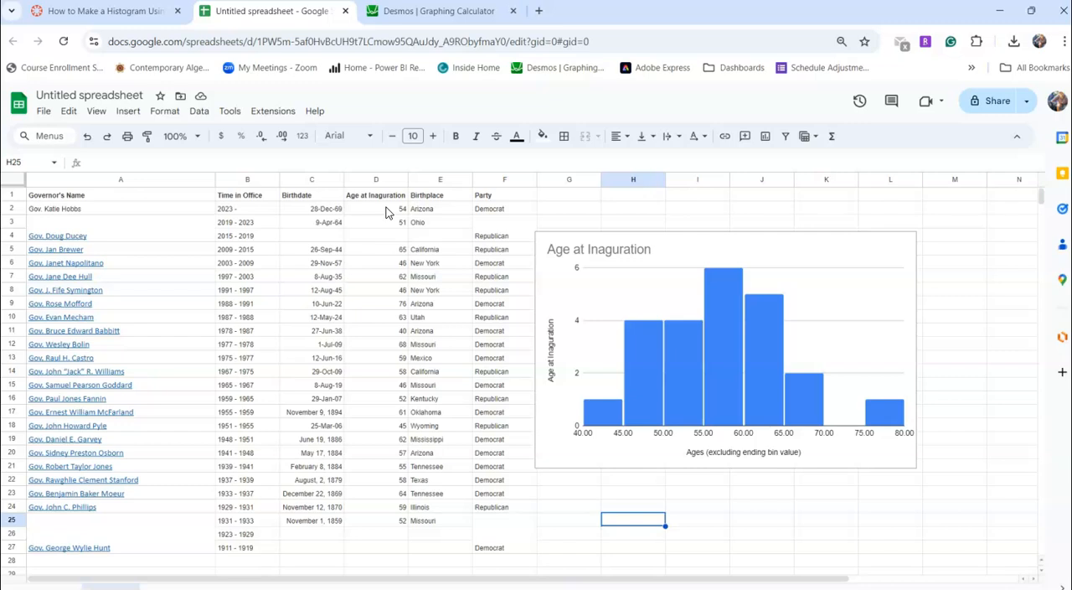
# Switch to the Desmos graphing calculator and begin a list definition in the first expression with "L ="
pyautogui.click(411, 17)
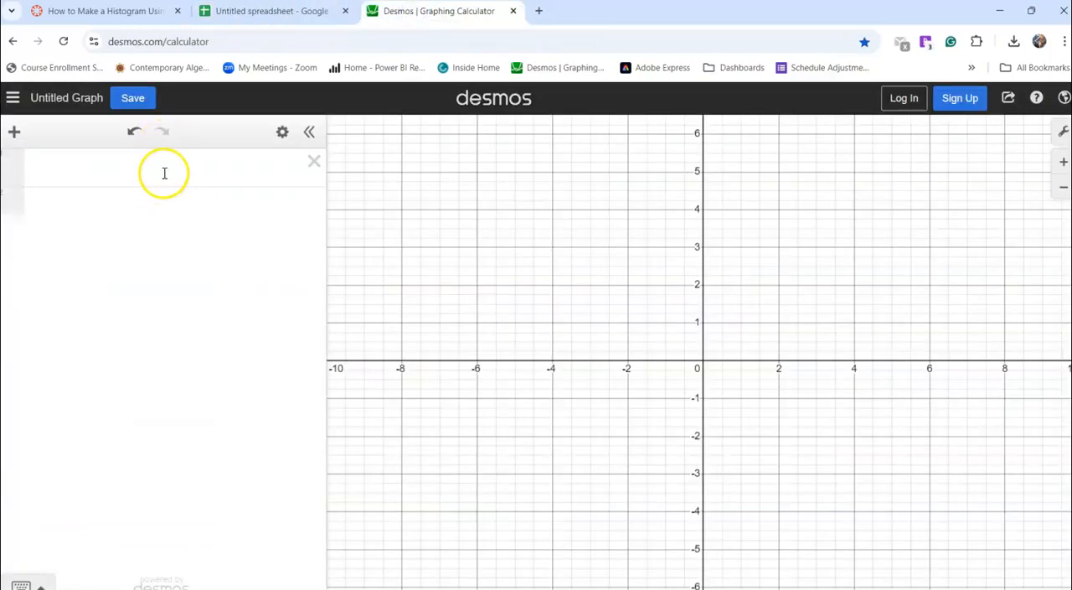
pyautogui.click(167, 170)
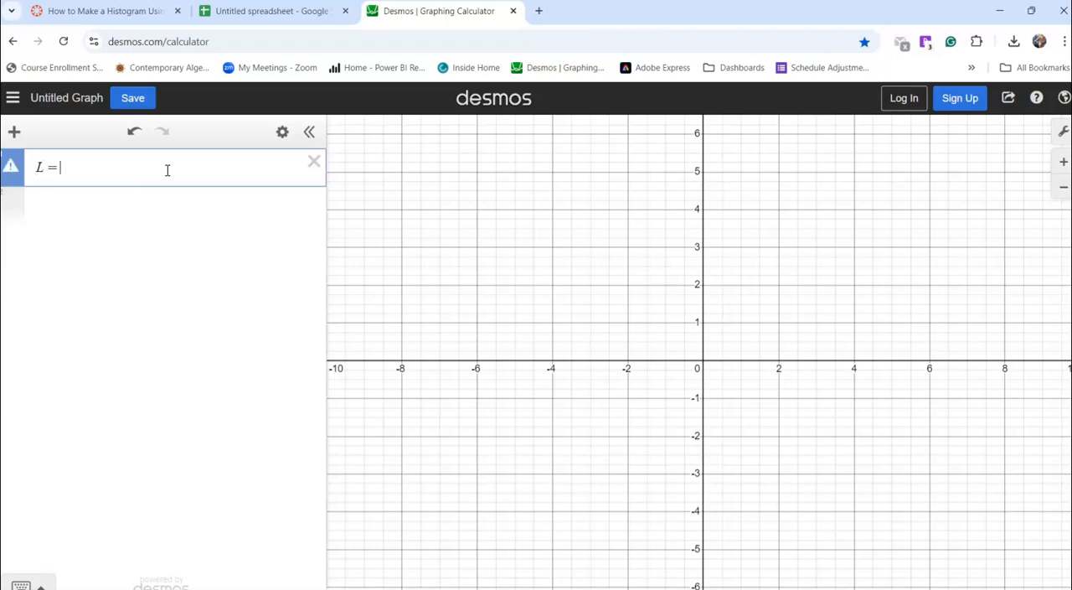
pyautogui.click(56, 171)
# Copy the inauguration ages in D2:D25 from the Google Sheets spreadsheet and paste them into Desmos as the values of list L
pyautogui.click(244, 16)
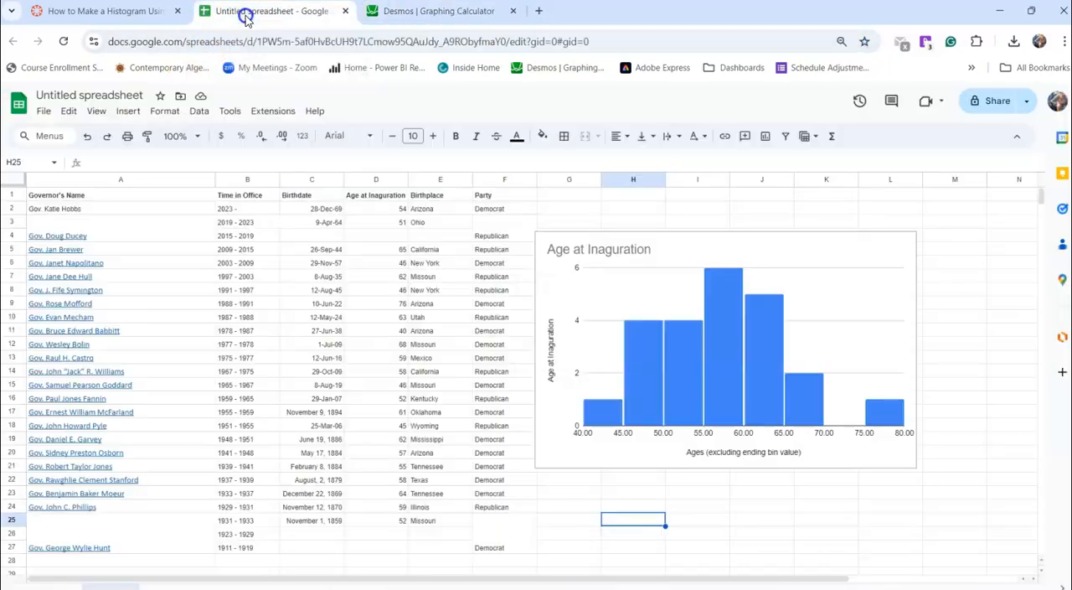
pyautogui.moveTo(376, 209); pyautogui.dragTo(388, 525)
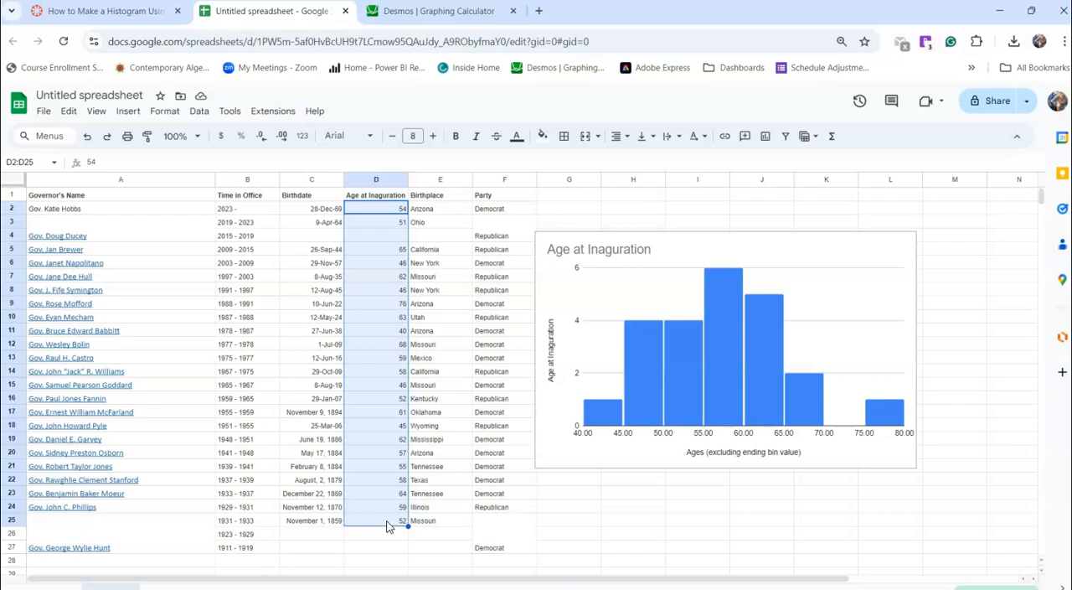
pyautogui.hotkey('ctrl', 'c')
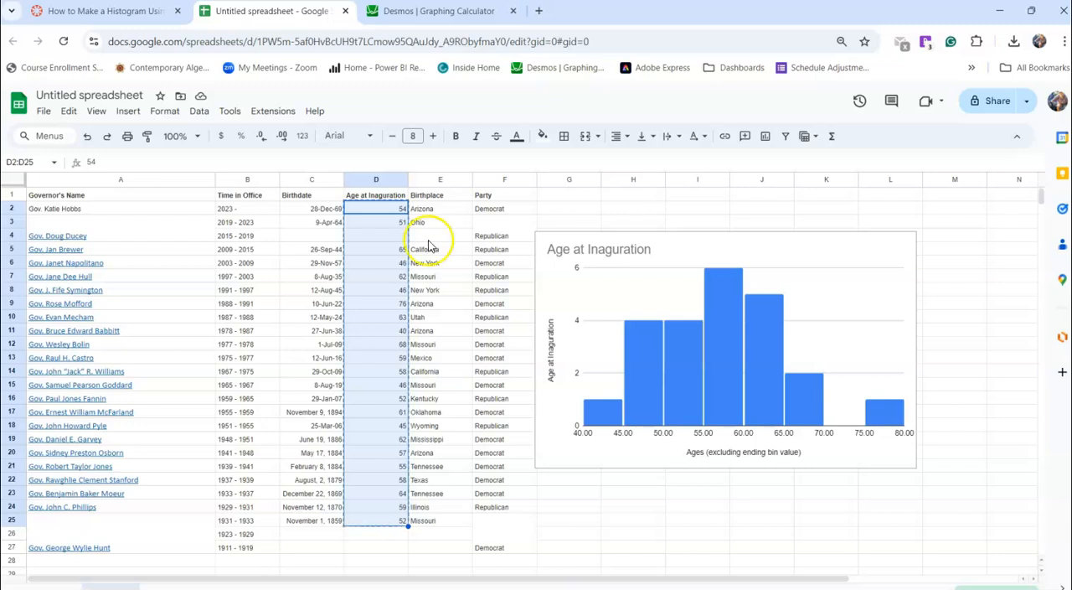
pyautogui.click(445, 14)
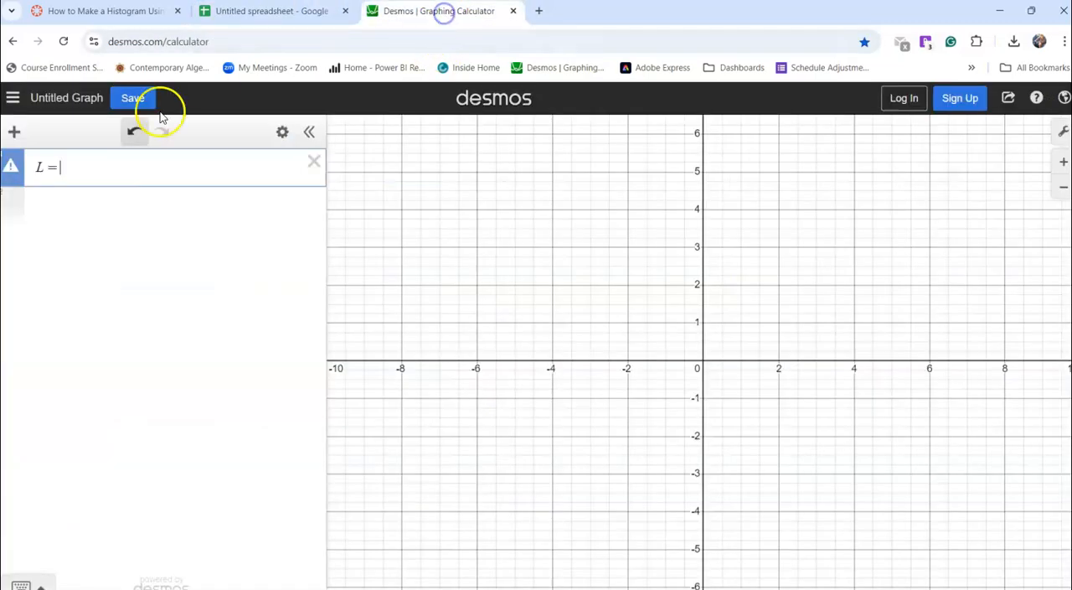
pyautogui.click(123, 170)
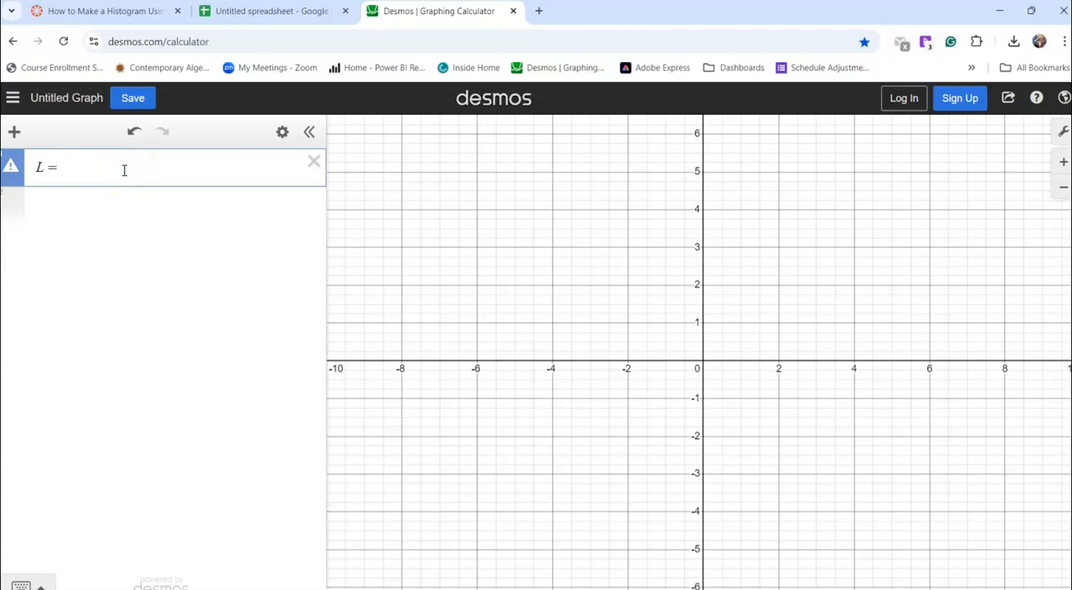
pyautogui.hotkey('ctrl', 'v')
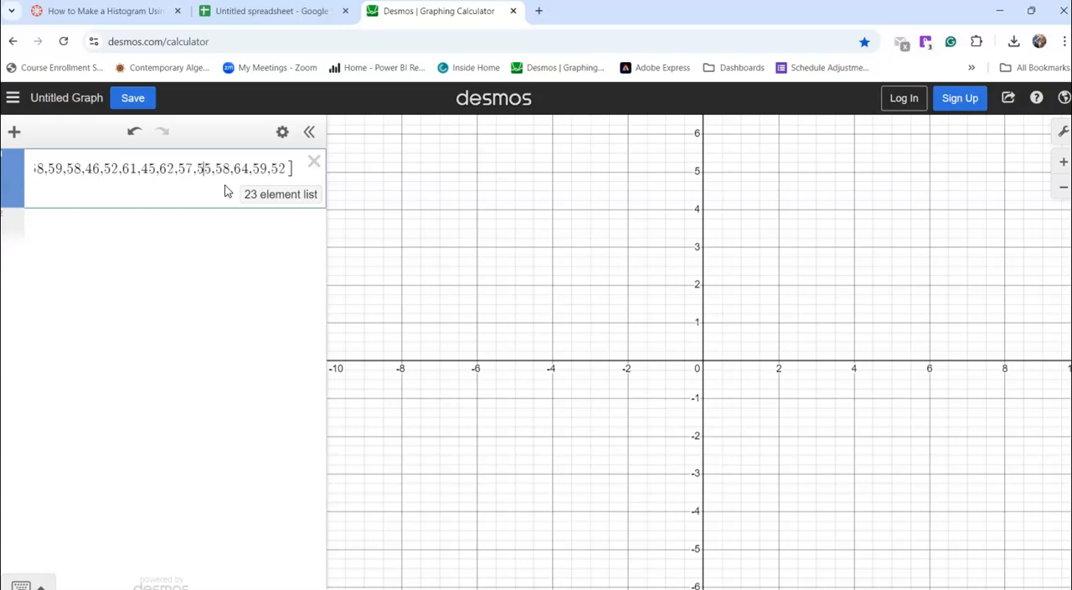
pyautogui.press('Left')
pyautogui.press('Left')
pyautogui.press('Left')
pyautogui.press('Left')
pyautogui.press('Left')
pyautogui.press('Left')
pyautogui.press('Left')
pyautogui.press('Left')
pyautogui.press('Left')
pyautogui.press('Left')
pyautogui.press('Left')
pyautogui.press('Left')
pyautogui.press('Left')
pyautogui.press('Left')
pyautogui.press('Left')
pyautogui.press('Left')
pyautogui.press('Left')
pyautogui.press('Left')
pyautogui.press('Left')
pyautogui.press('Left')
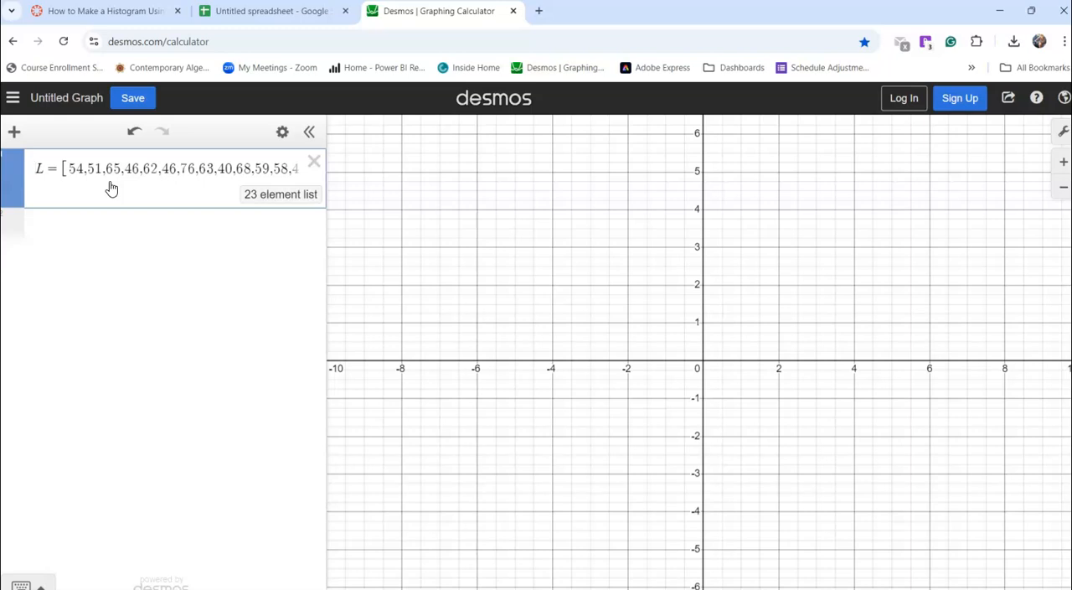
# Add a histogram of list L with a bin width of 5 as the second expression, histogram(L,5)
pyautogui.click(89, 230)
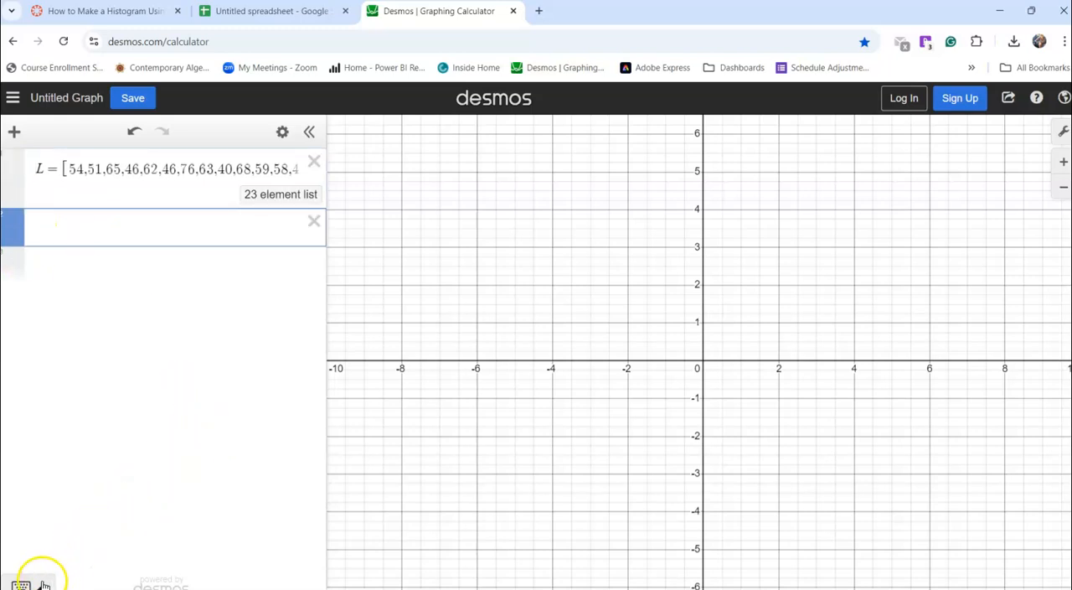
pyautogui.click(22, 585)
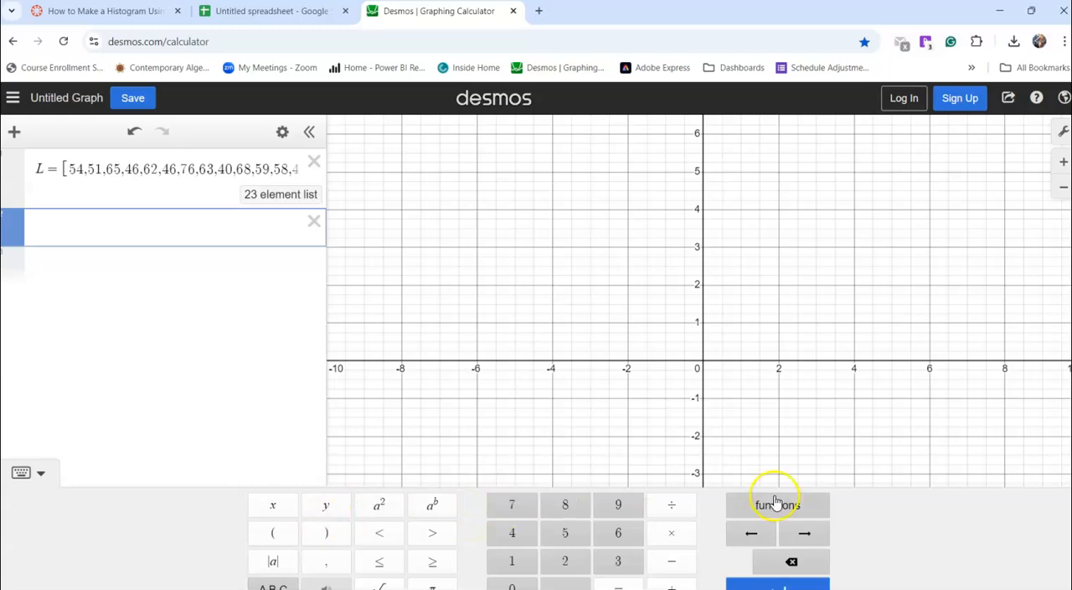
pyautogui.click(808, 508)
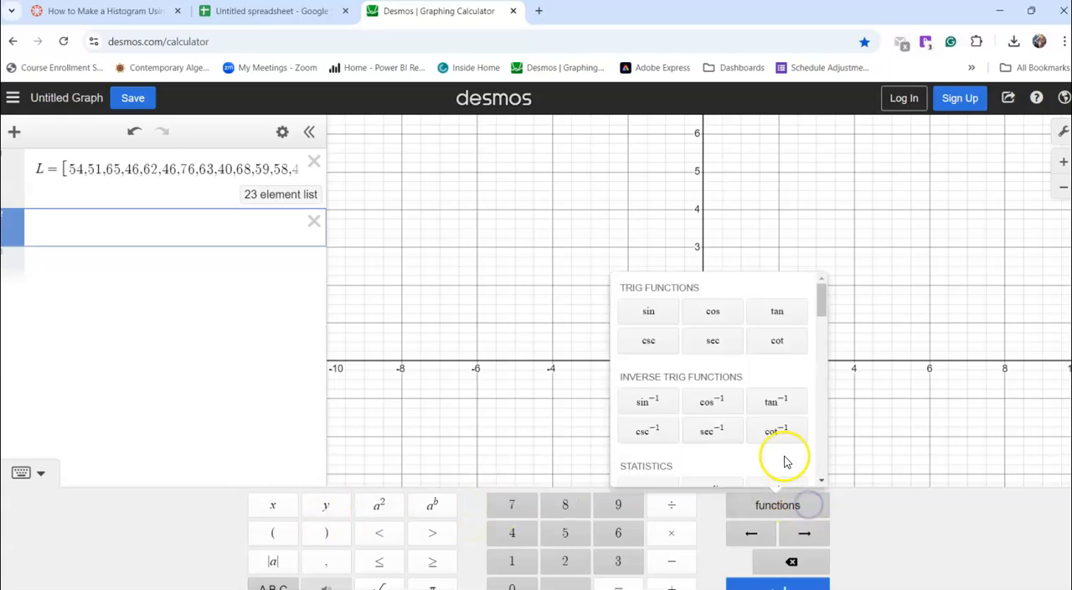
pyautogui.scroll(-5, 779, 444)
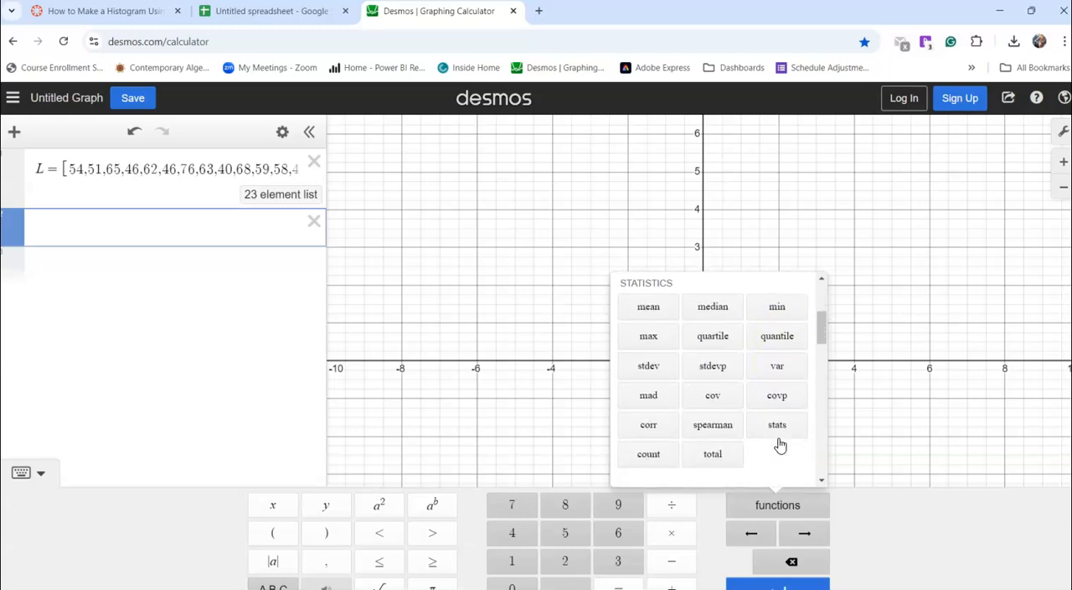
pyautogui.scroll(-3, 779, 444)
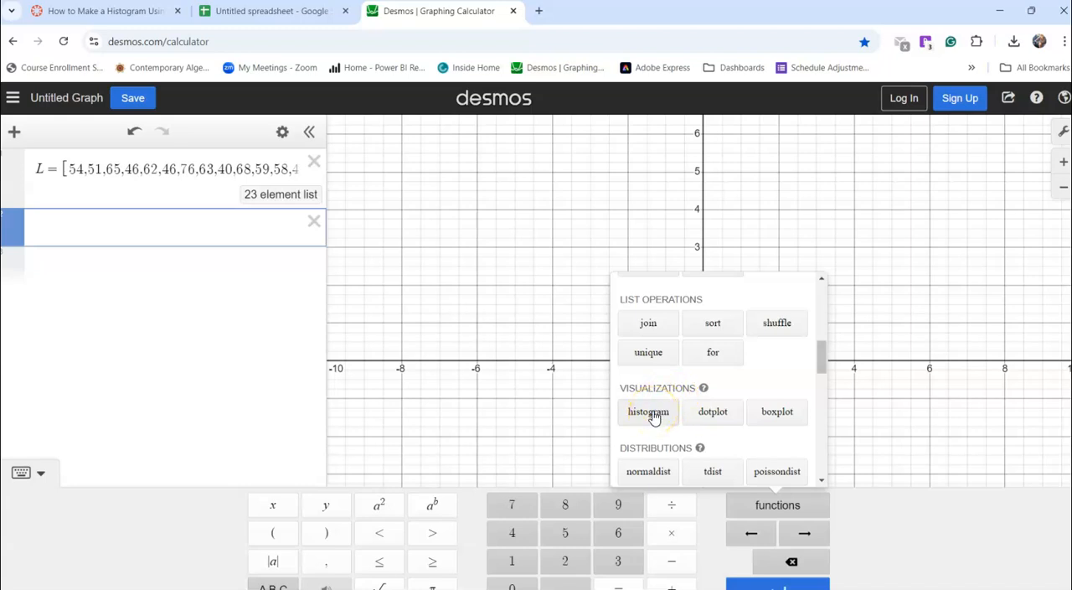
pyautogui.click(653, 416)
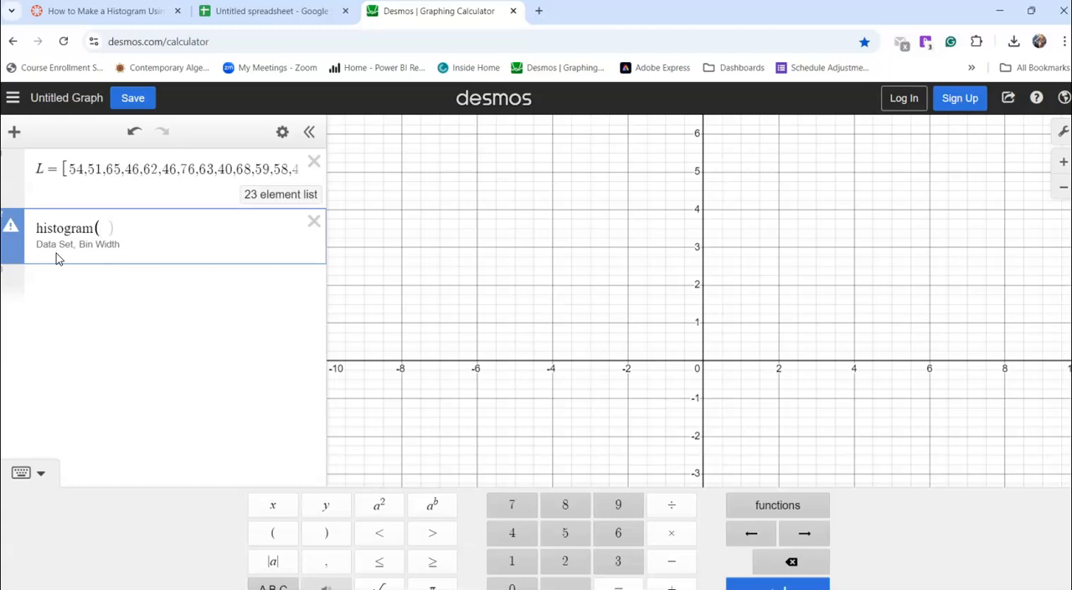
pyautogui.write('L,5')
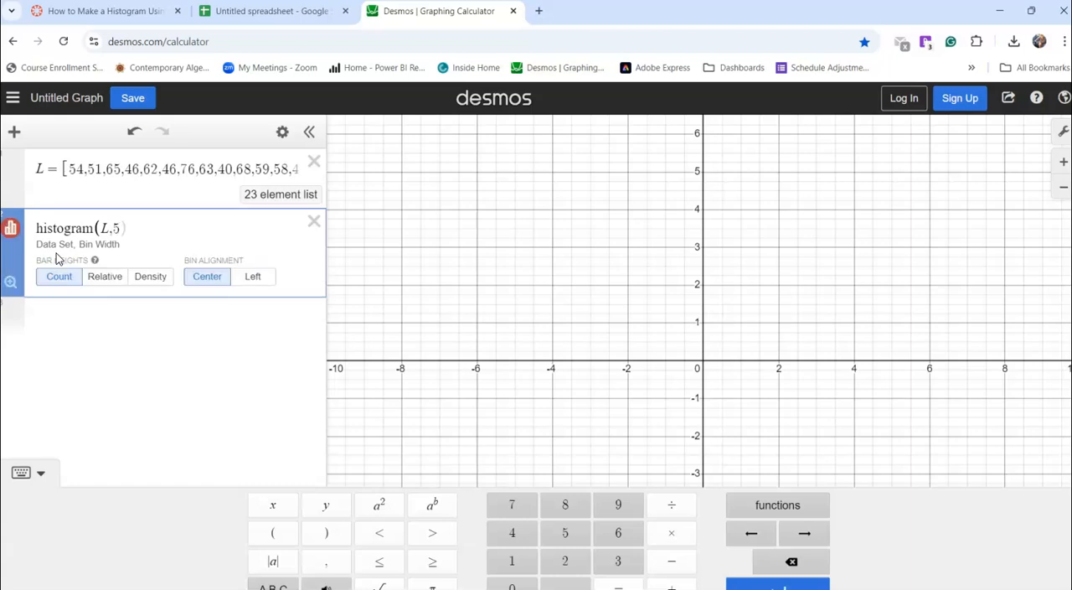
# Zoom the graph to fit the histogram and set its bin alignment to Left
pyautogui.click(11, 231)
pyautogui.click(11, 289)
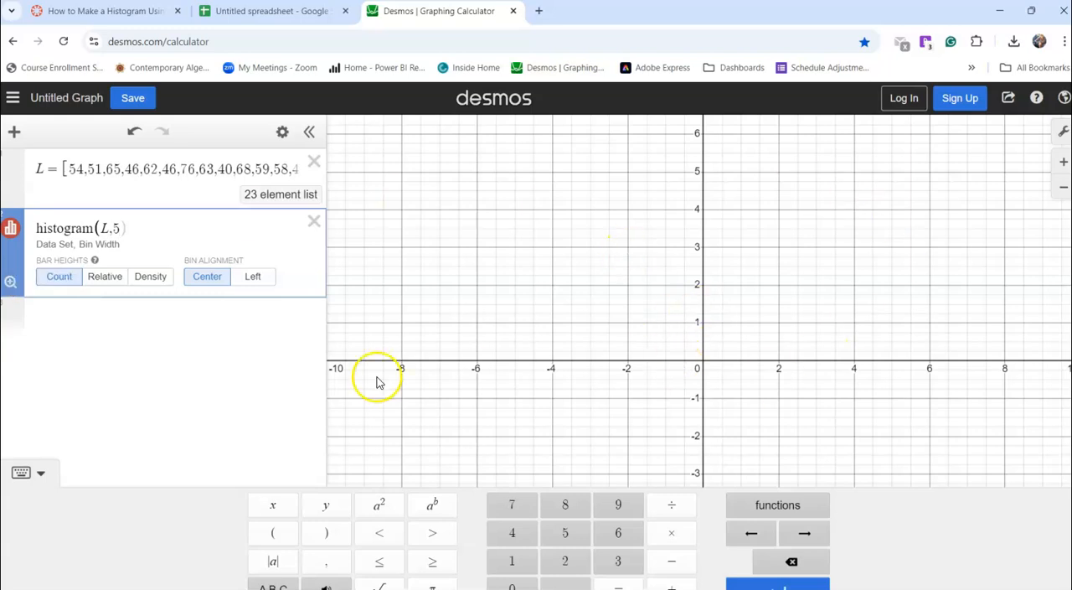
pyautogui.click(11, 287)
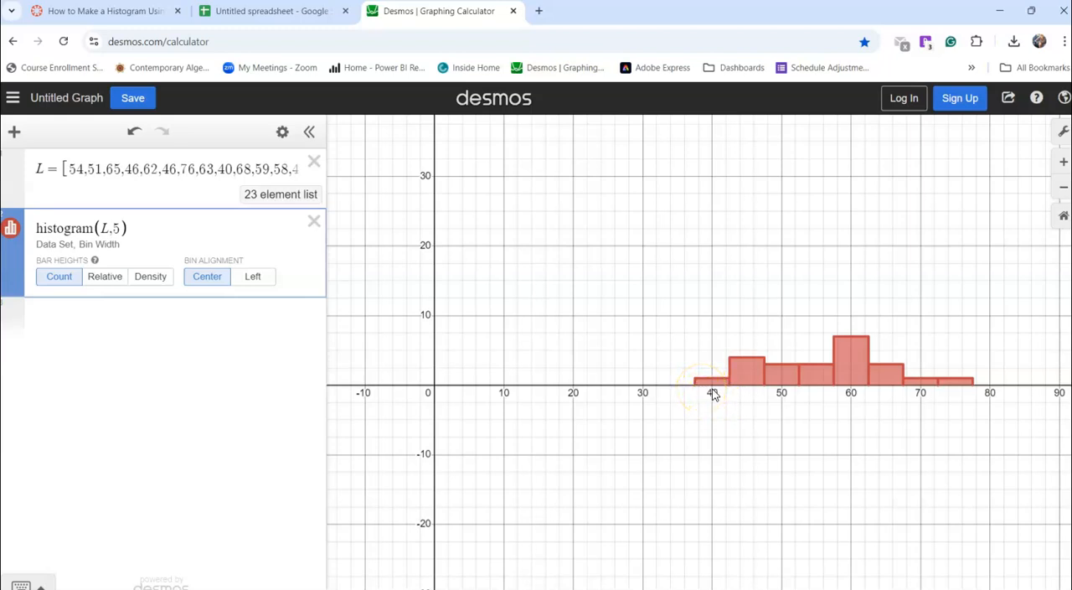
pyautogui.click(259, 283)
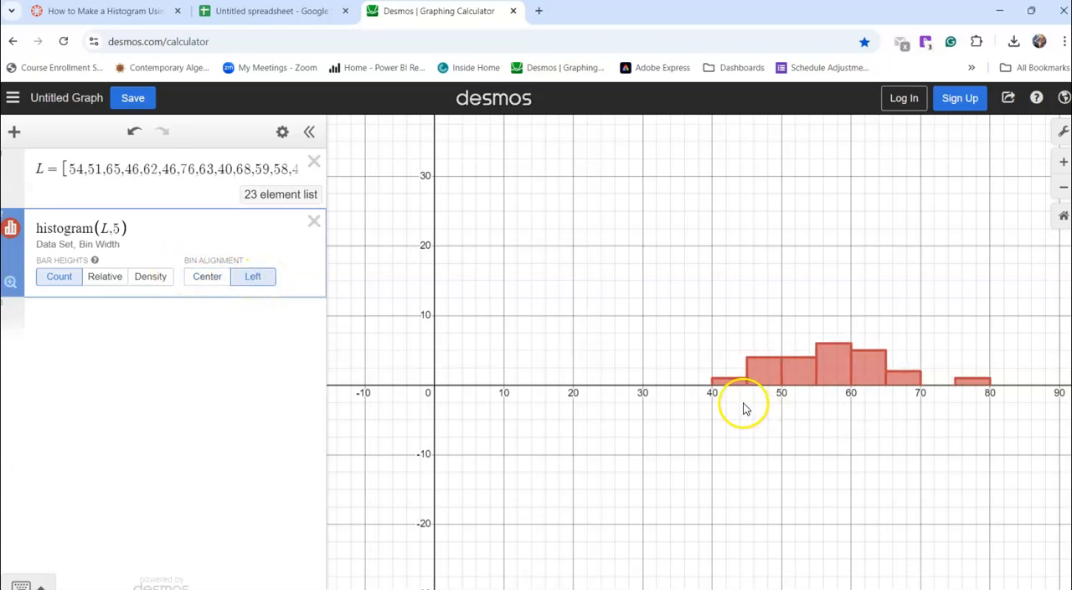
pyautogui.moveTo(893, 442); pyautogui.dragTo(793, 428)
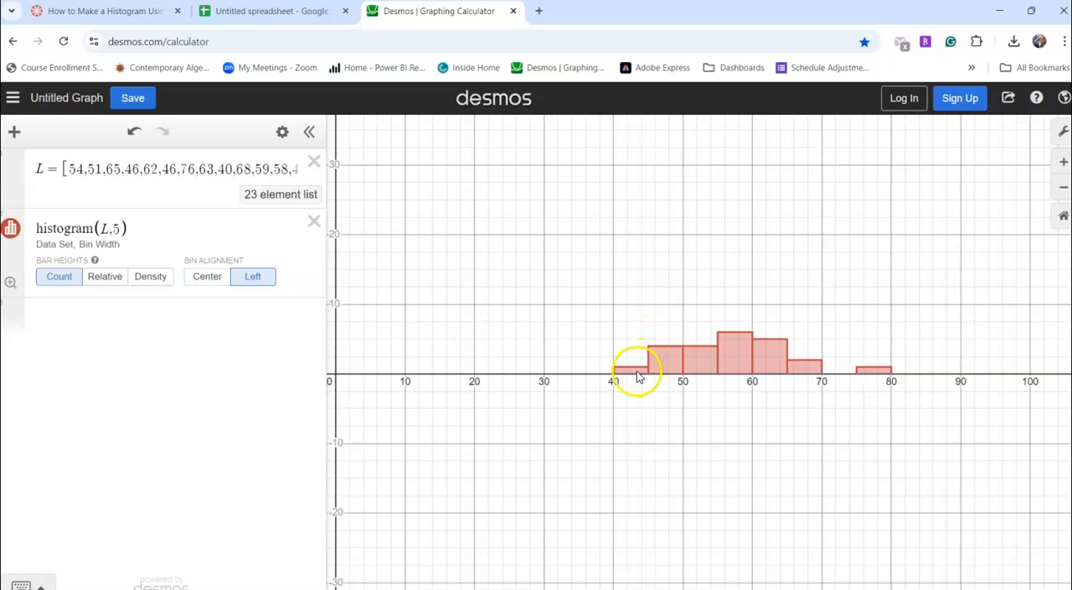
# Switch to the Google Sheets spreadsheet to check the age in D18, and compare it with the histogram's bins in Desmos
pyautogui.click(289, 20)
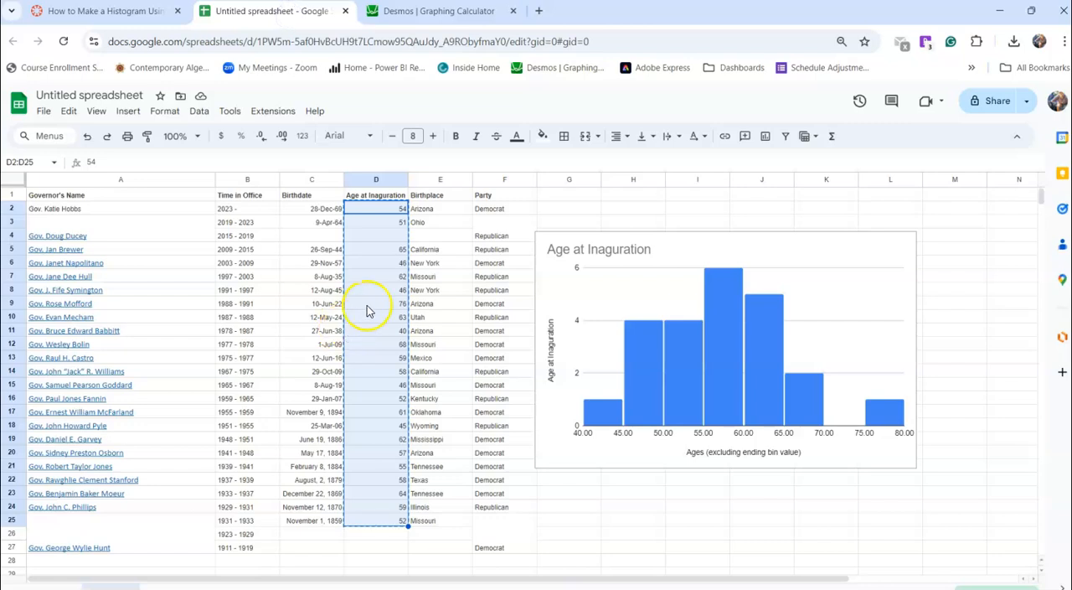
pyautogui.click(383, 426)
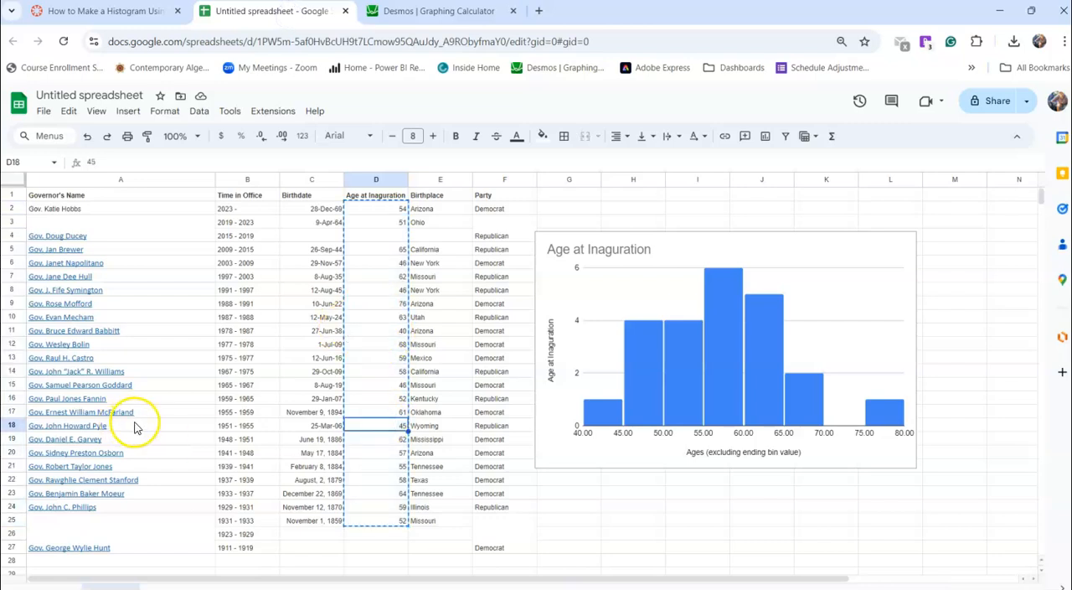
pyautogui.moveTo(135, 427)
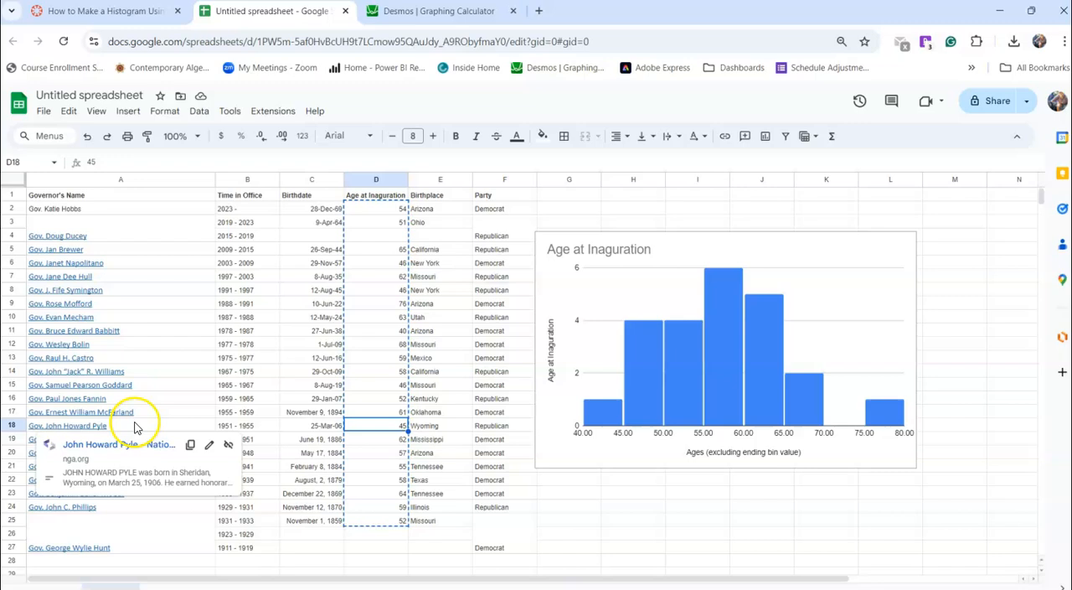
pyautogui.click(484, 17)
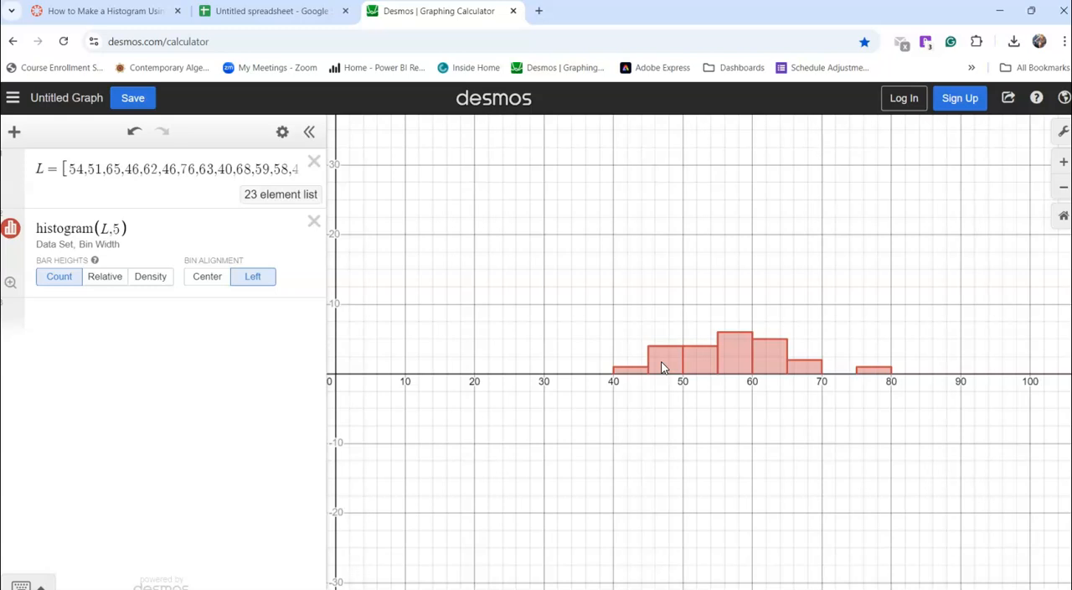
pyautogui.click(646, 427)
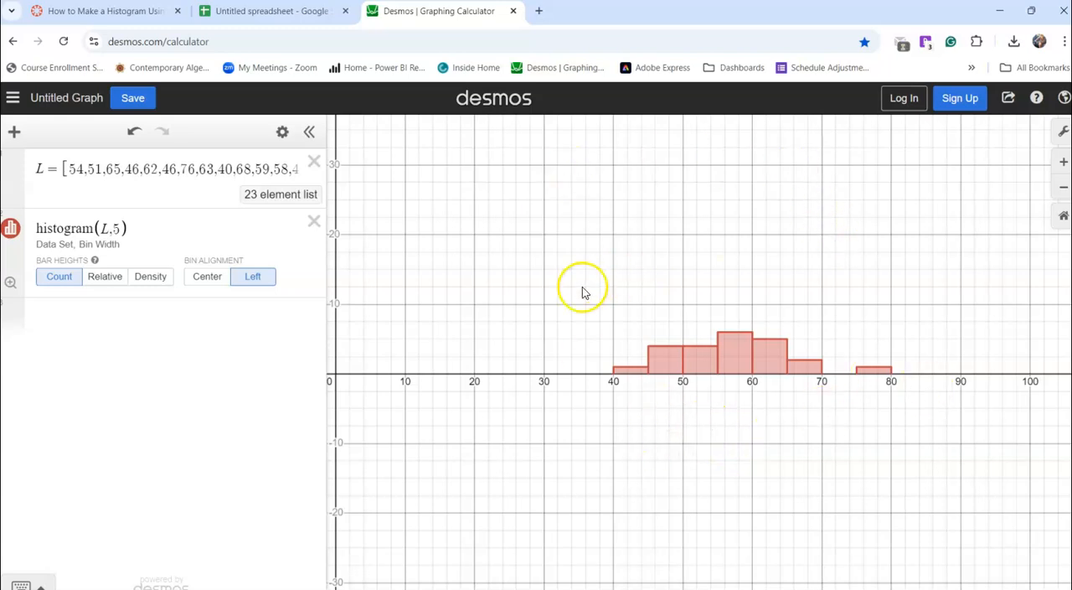
# View the graph's sharing and image export options, and close them
pyautogui.click(1009, 100)
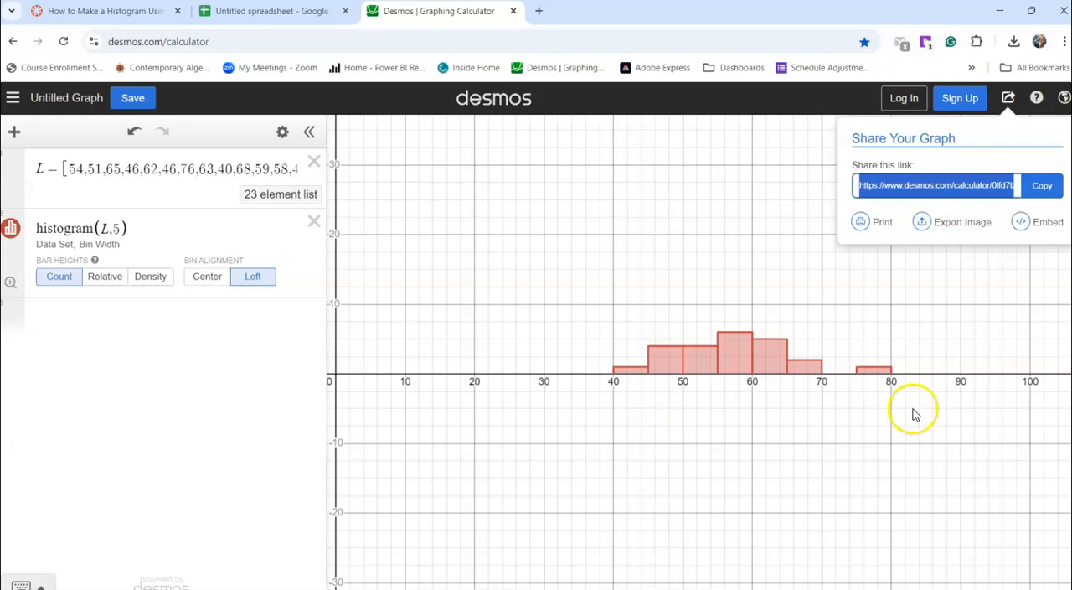
pyautogui.click(725, 179)
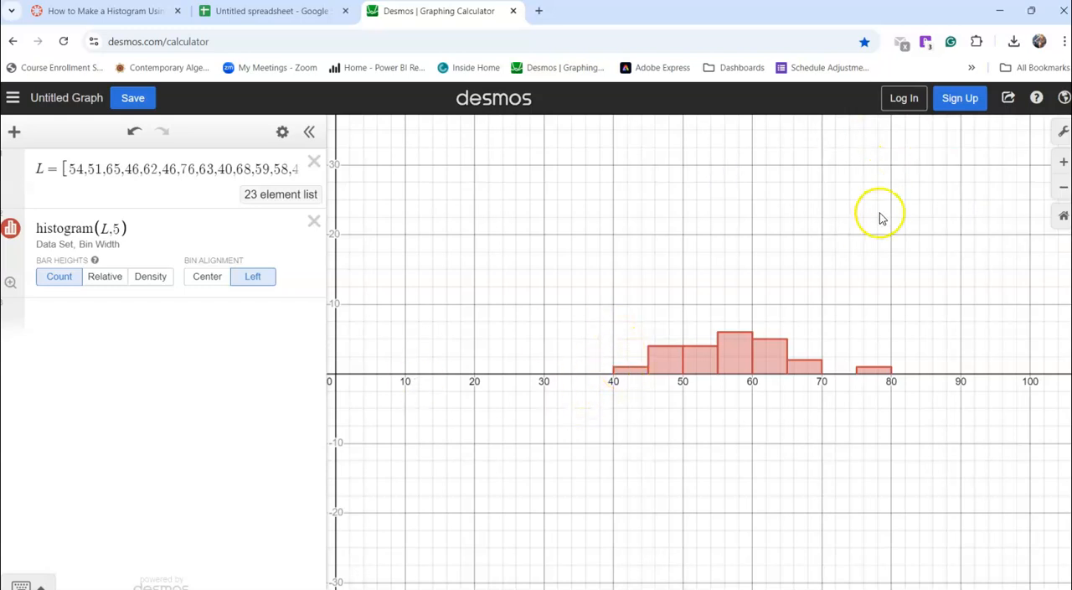
# Set the graph's y-axis range from -5 to 20 with a step of 1
pyautogui.click(1059, 137)
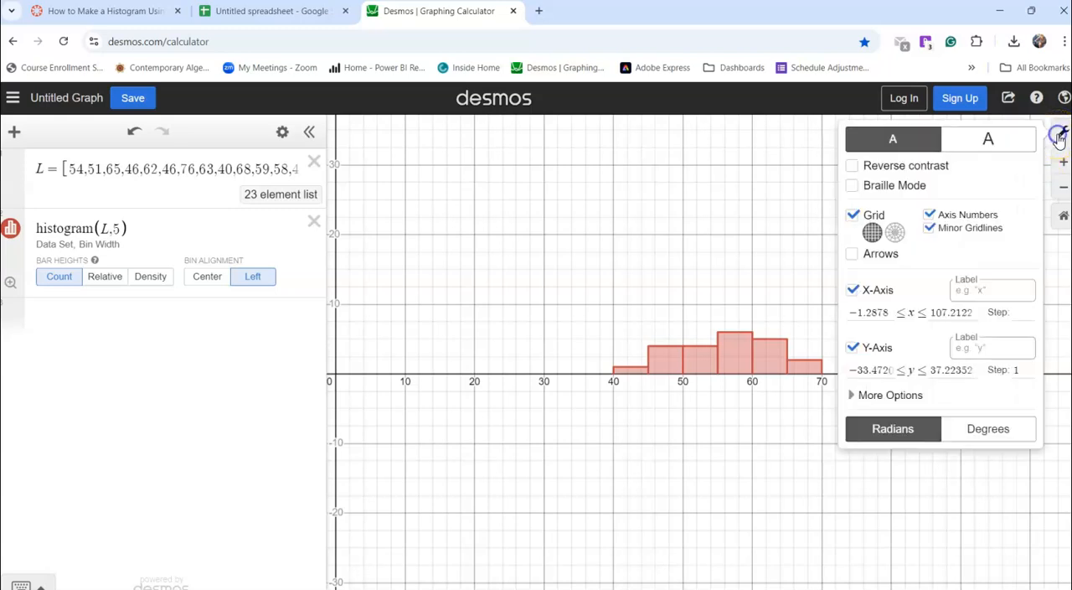
pyautogui.moveTo(852, 367); pyautogui.dragTo(900, 370)
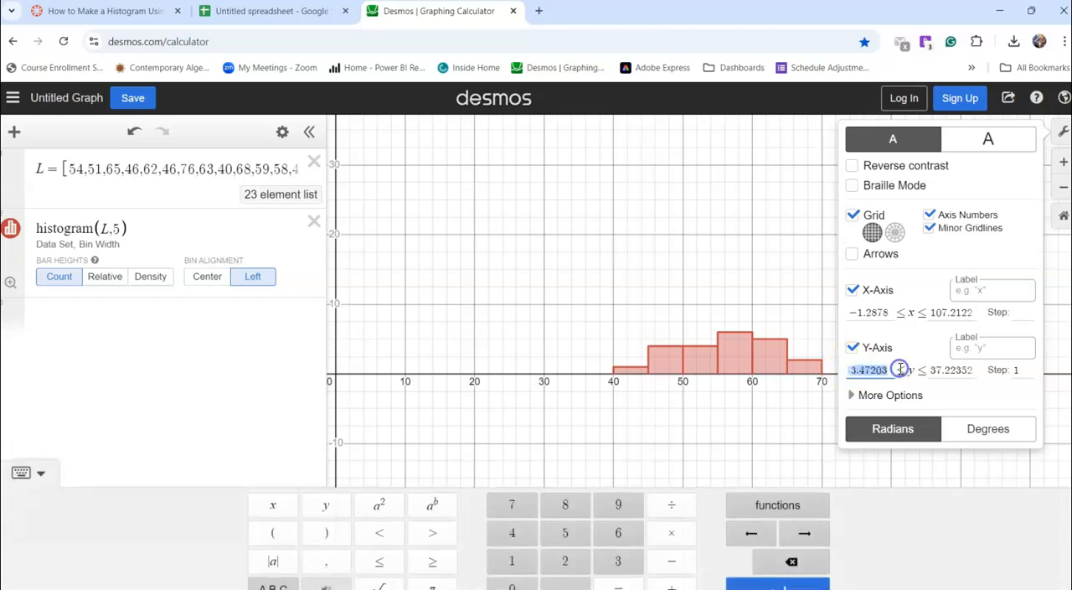
pyautogui.write('-5')
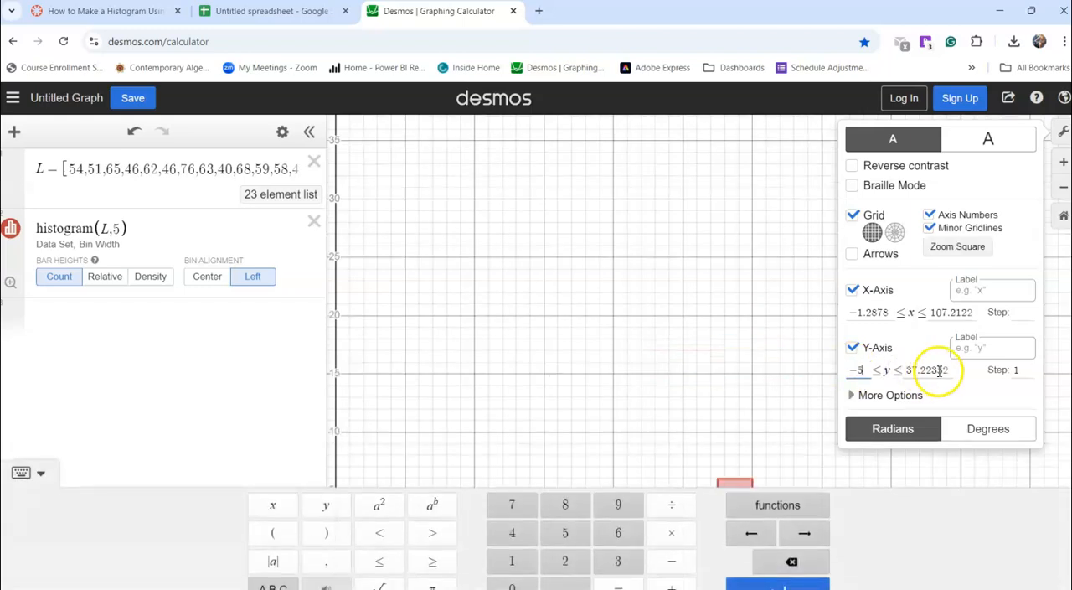
pyautogui.moveTo(947, 368); pyautogui.dragTo(893, 369)
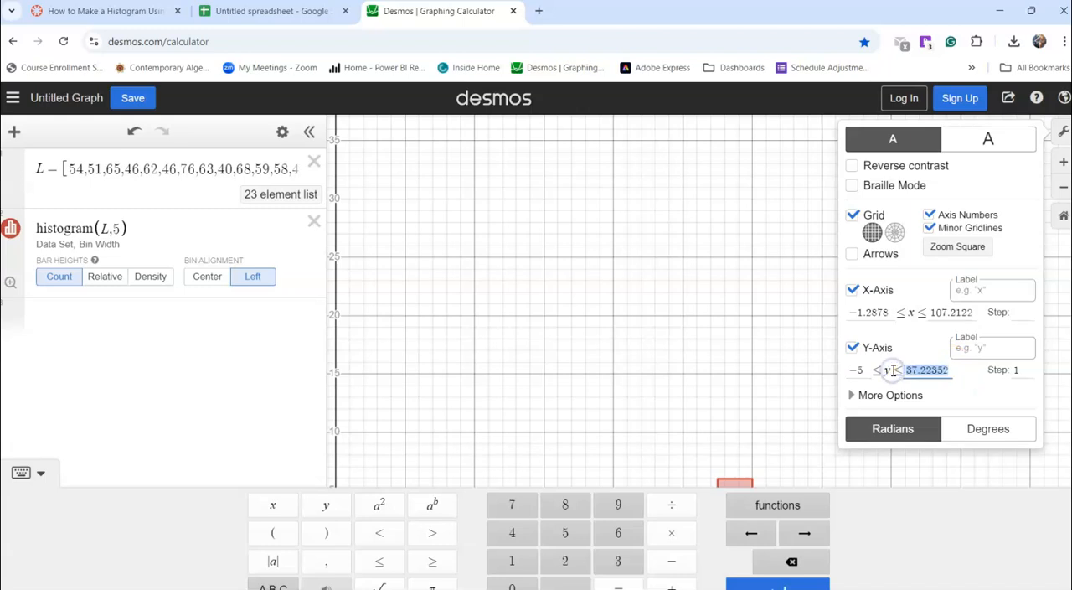
pyautogui.write('20')
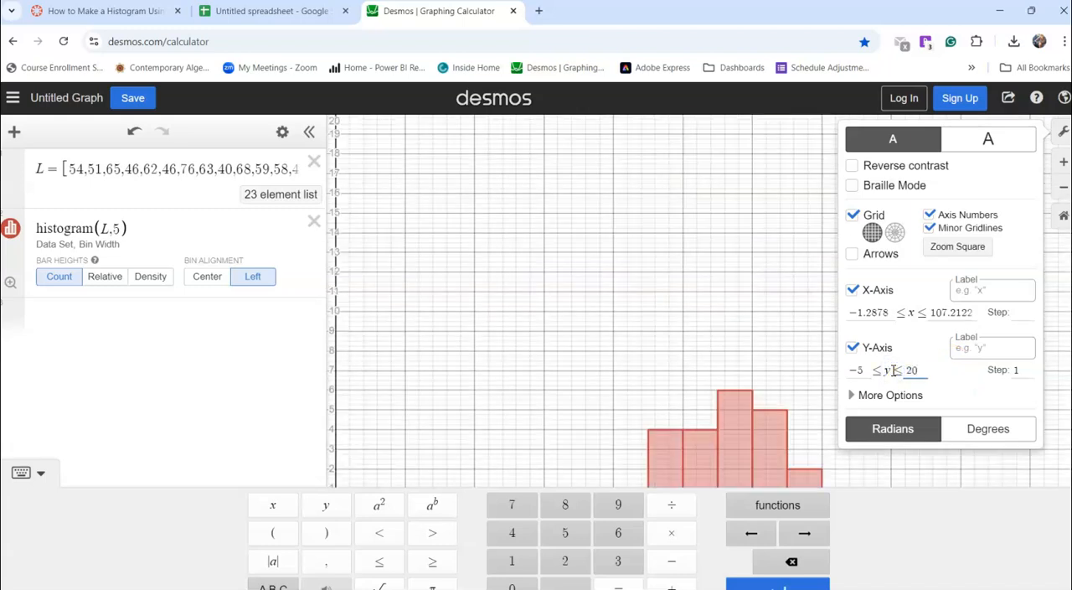
pyautogui.click(1020, 371)
pyautogui.write('1')
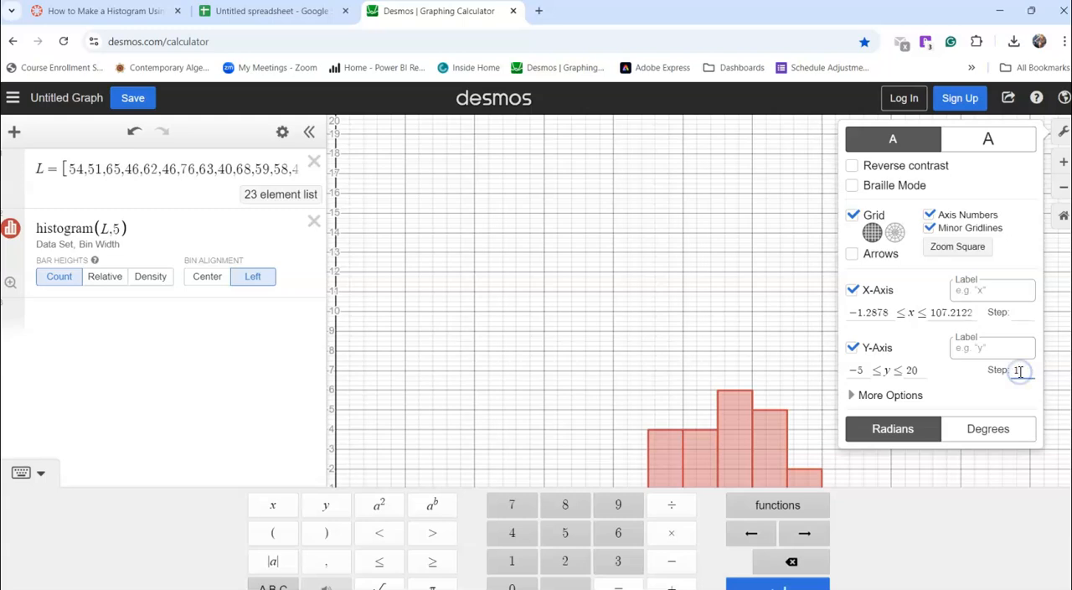
pyautogui.click(746, 355)
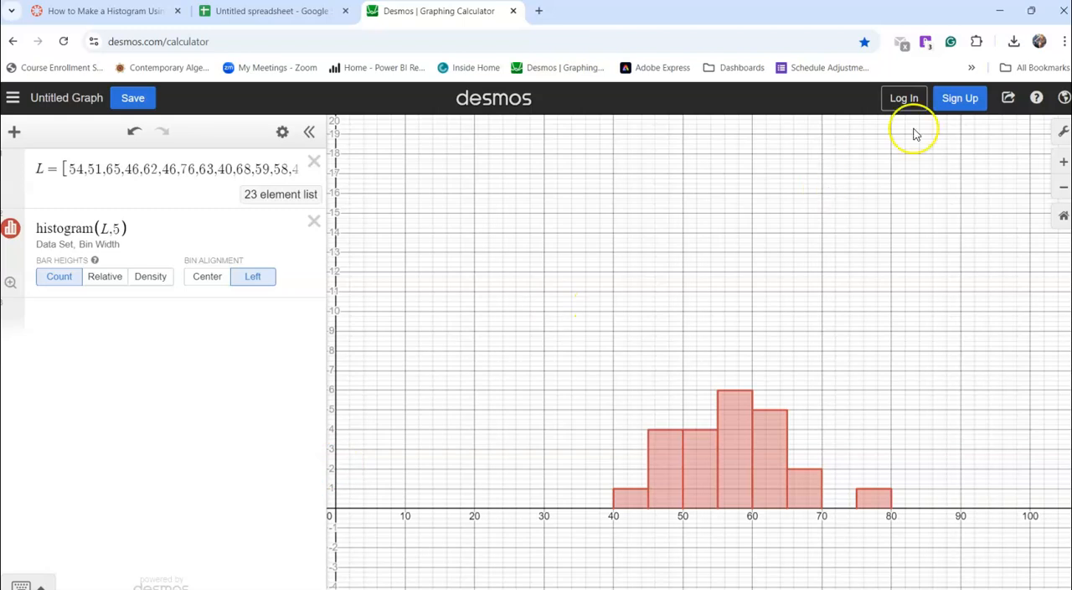
# Clear the custom step of the y-axis in the graph settings and close the settings
pyautogui.click(1062, 131)
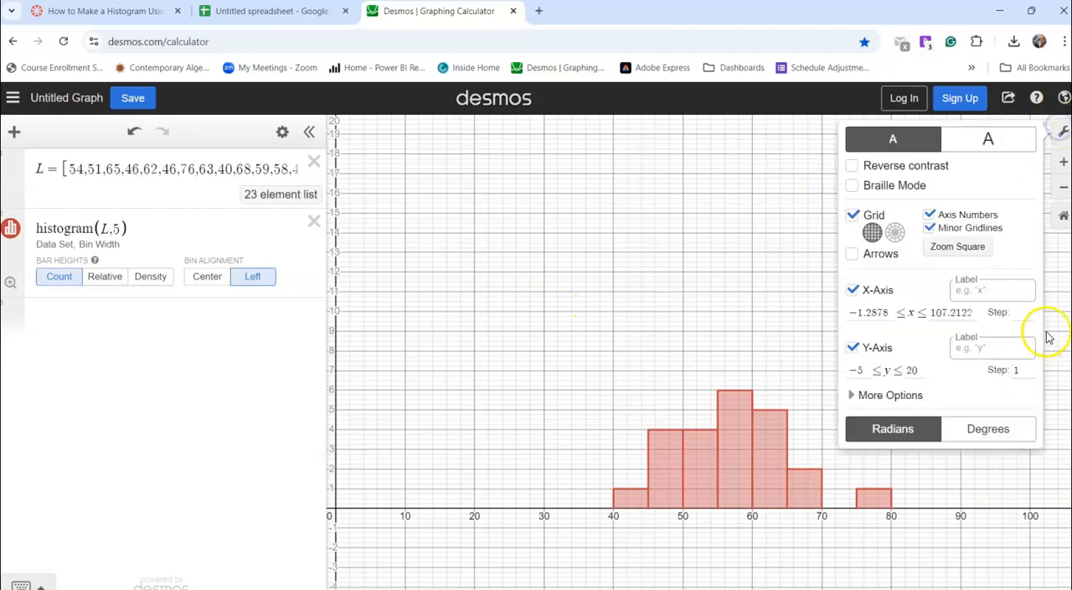
pyautogui.click(1014, 370)
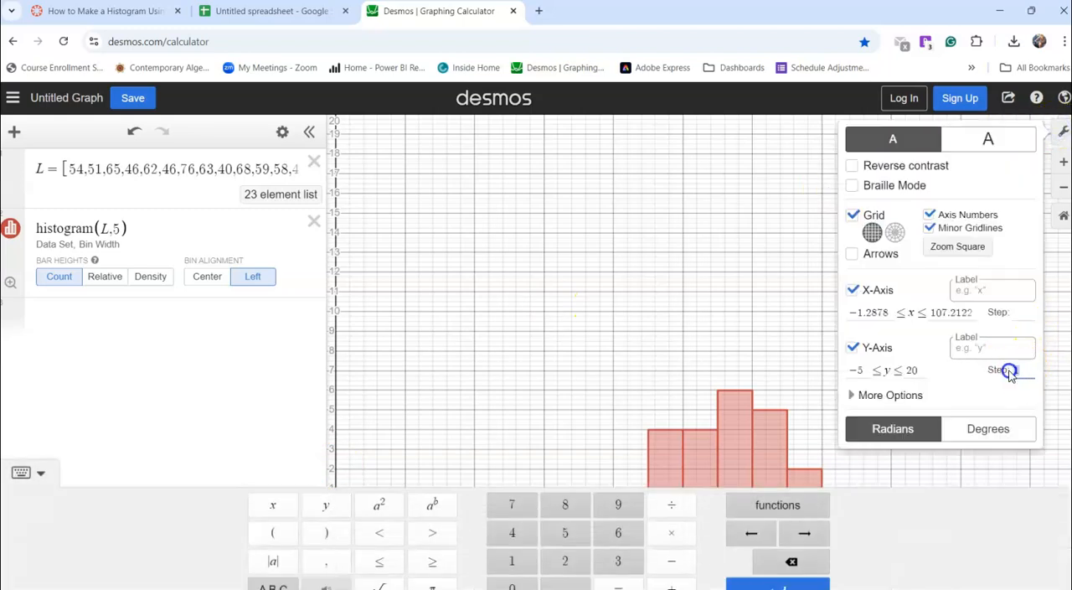
pyautogui.write('5')
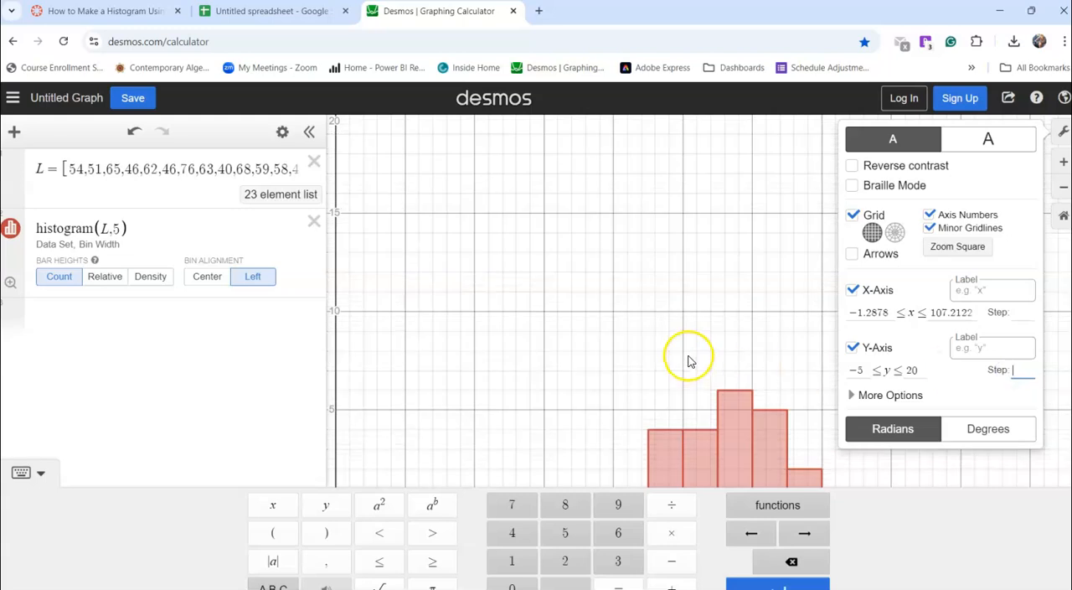
pyautogui.click(690, 363)
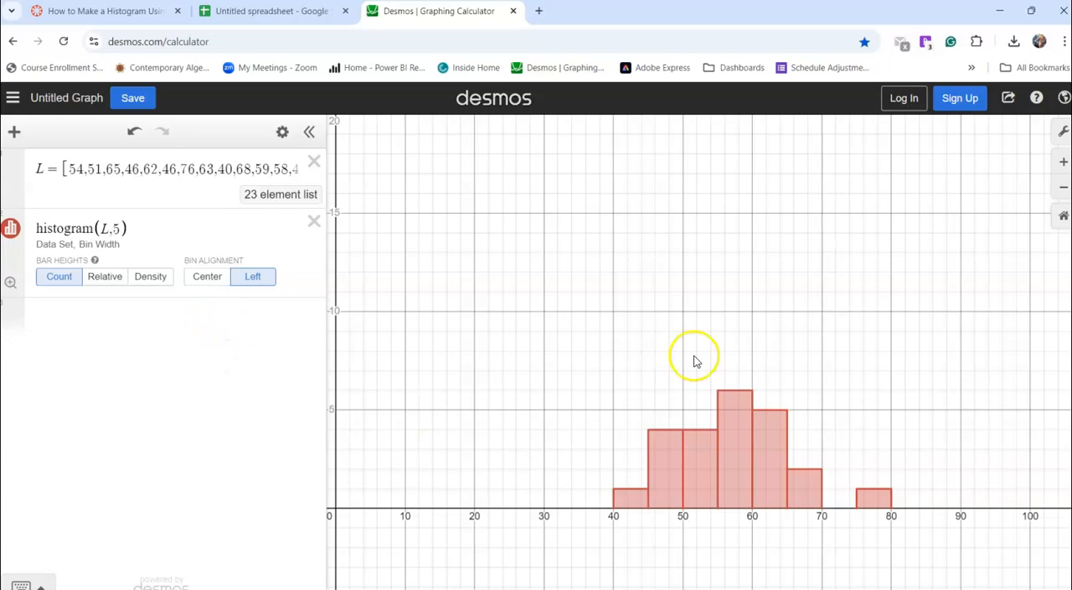
# Add a dot plot of list L as a new expression below the histogram, and hide the on-screen keypad
pyautogui.click(120, 320)
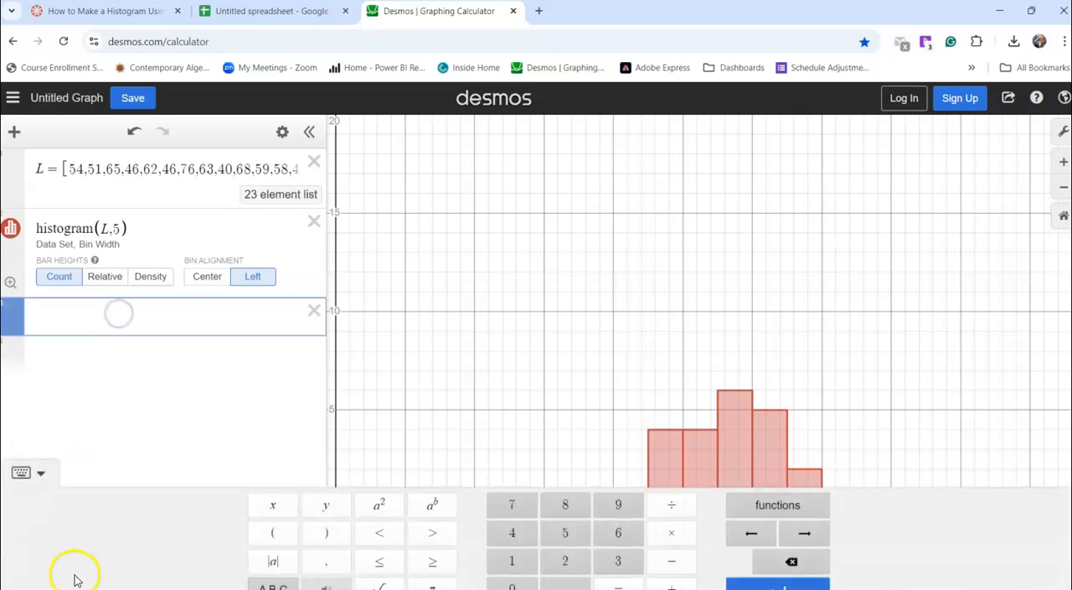
pyautogui.click(806, 505)
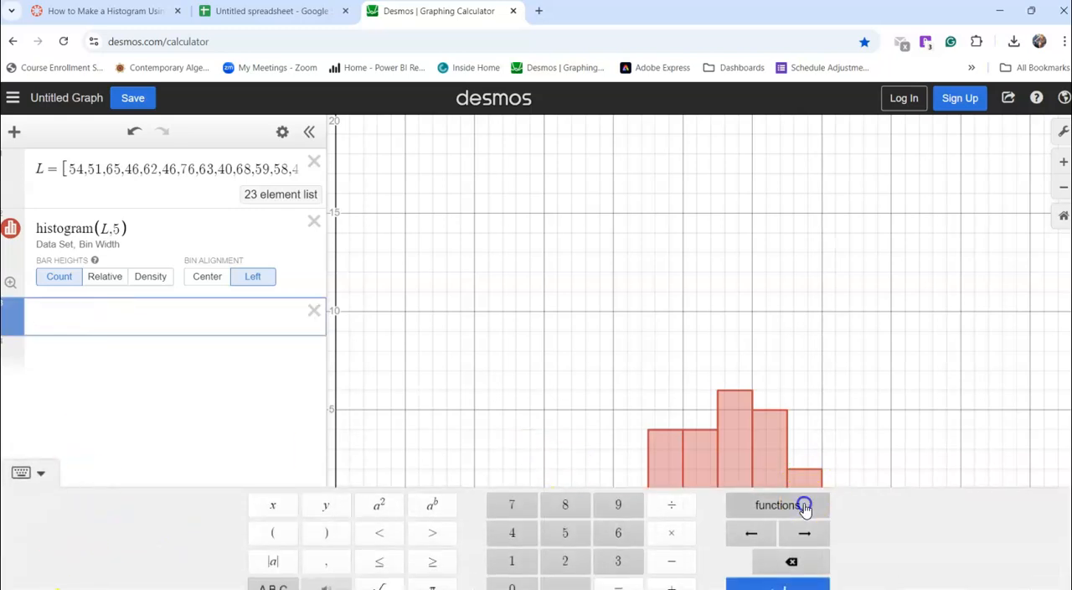
pyautogui.scroll(-5, 811, 370)
pyautogui.scroll(-3, 811, 370)
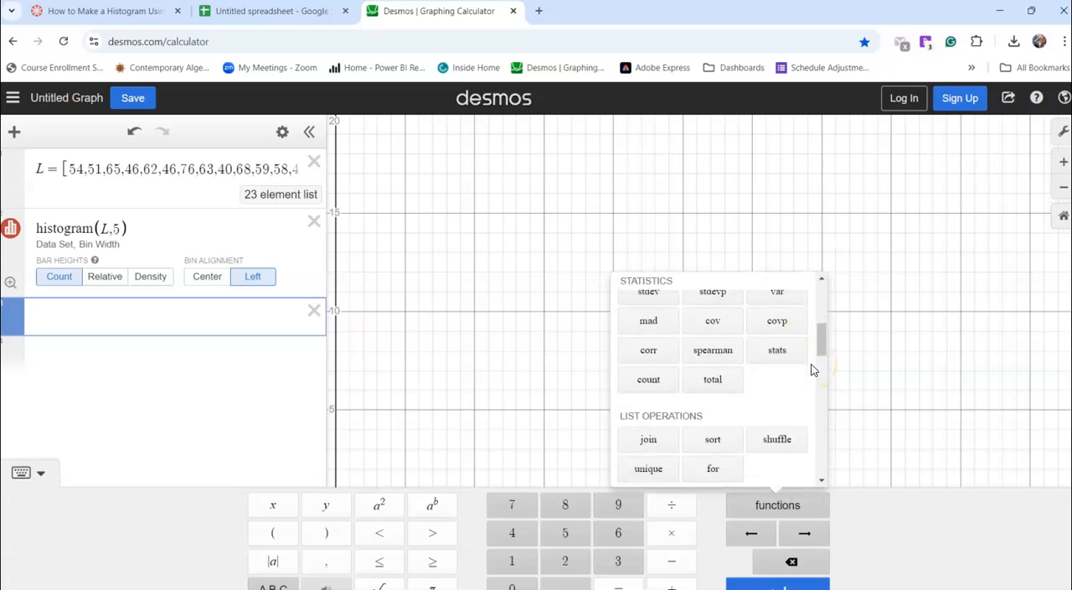
pyautogui.click(713, 404)
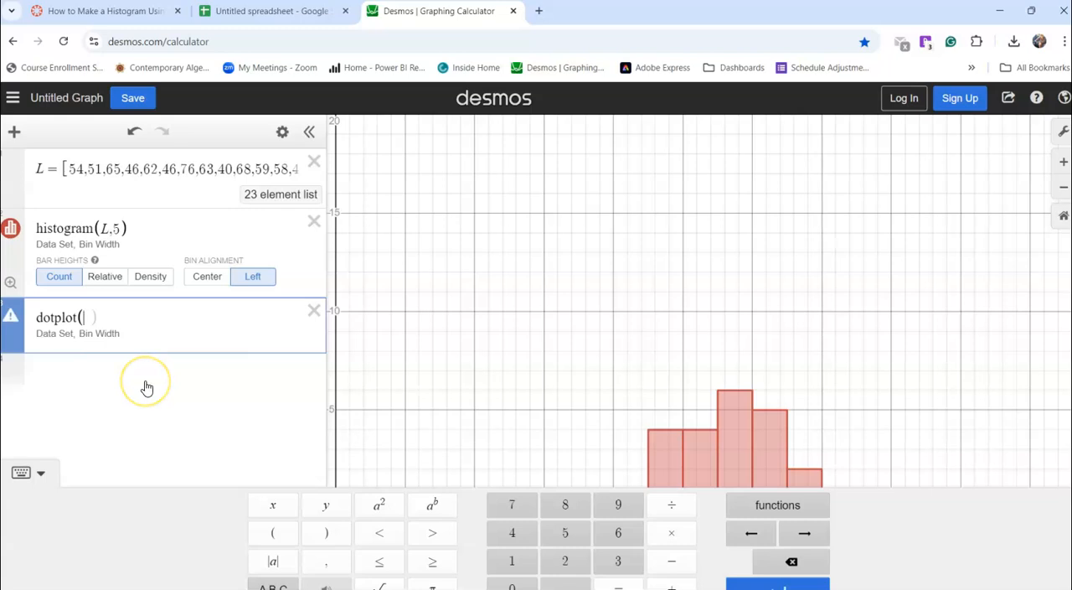
pyautogui.write('L')
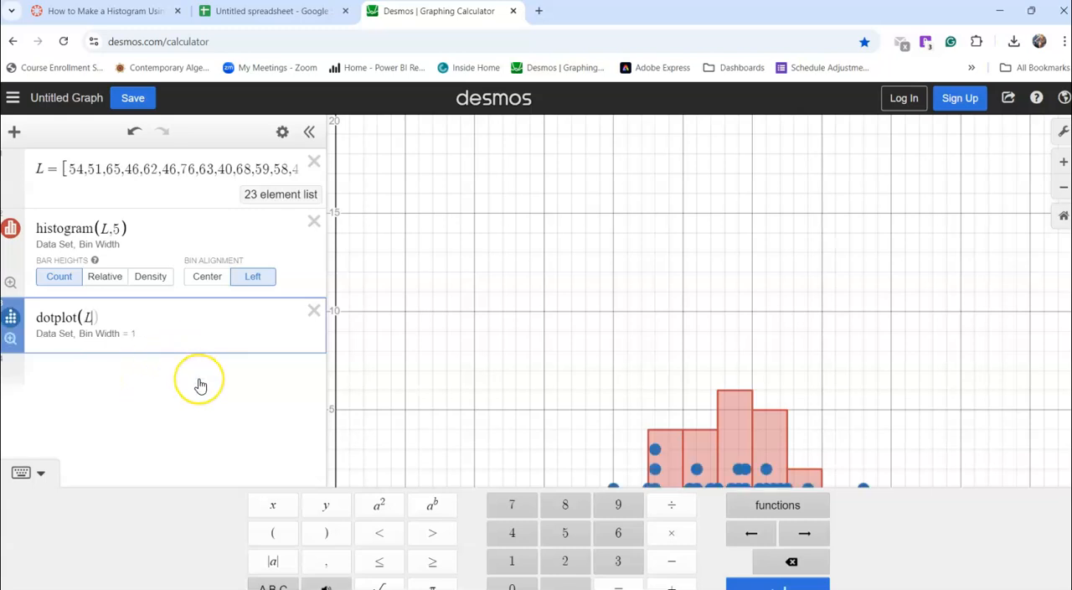
pyautogui.click(42, 475)
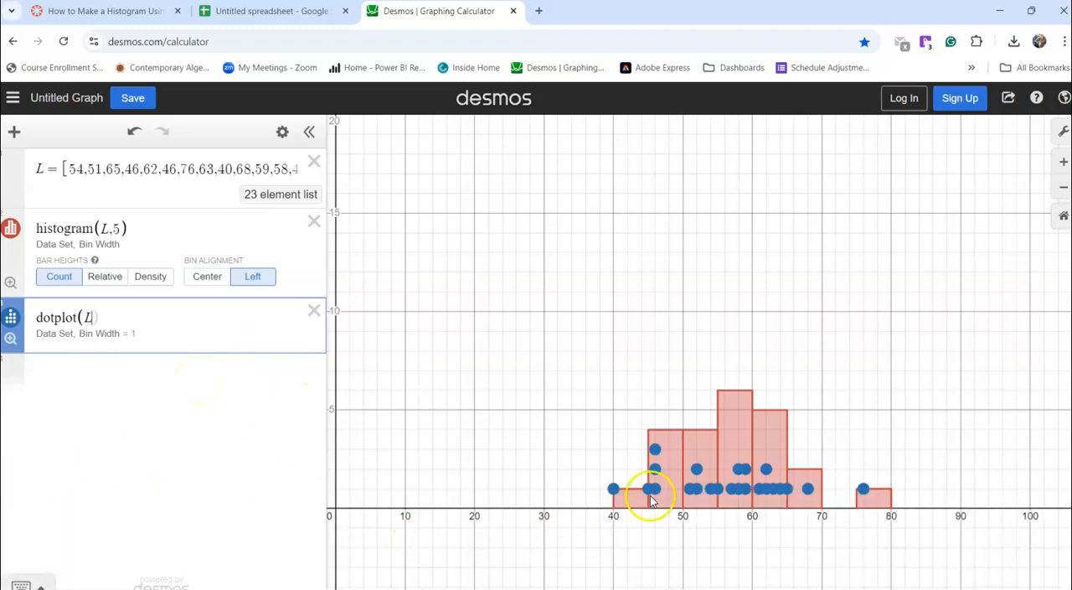
# Give the dot plot a bin width of 5 and set its bin alignment to Left
pyautogui.write(',')
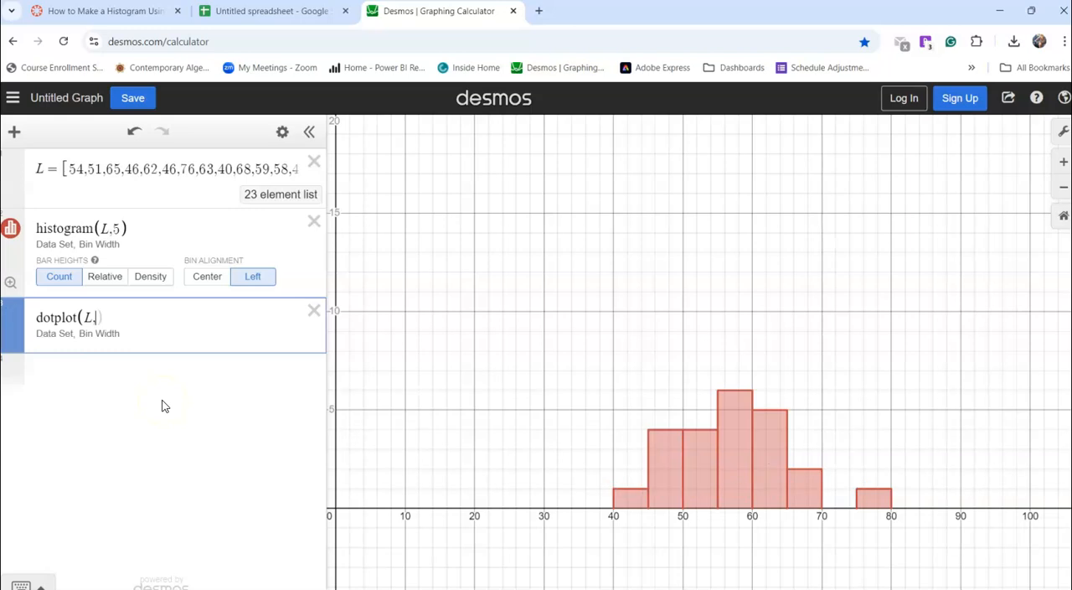
pyautogui.write('5')
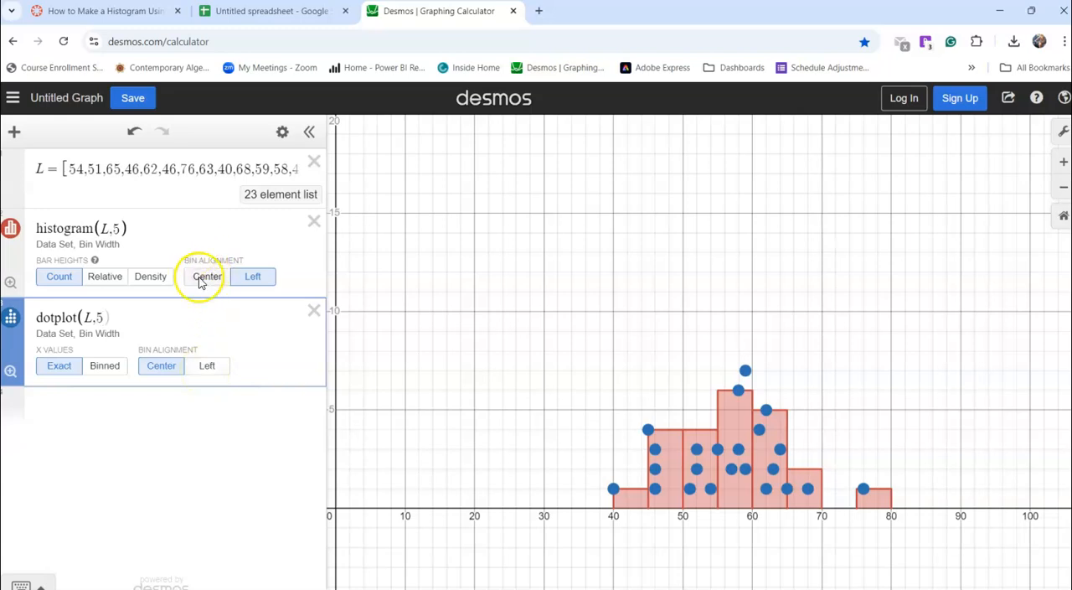
pyautogui.click(211, 367)
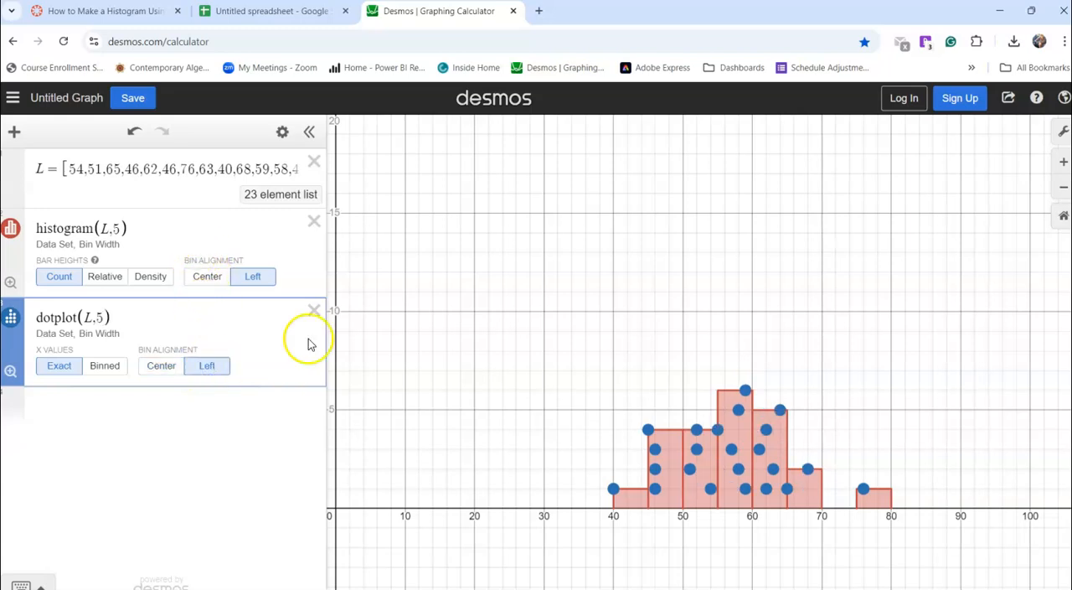